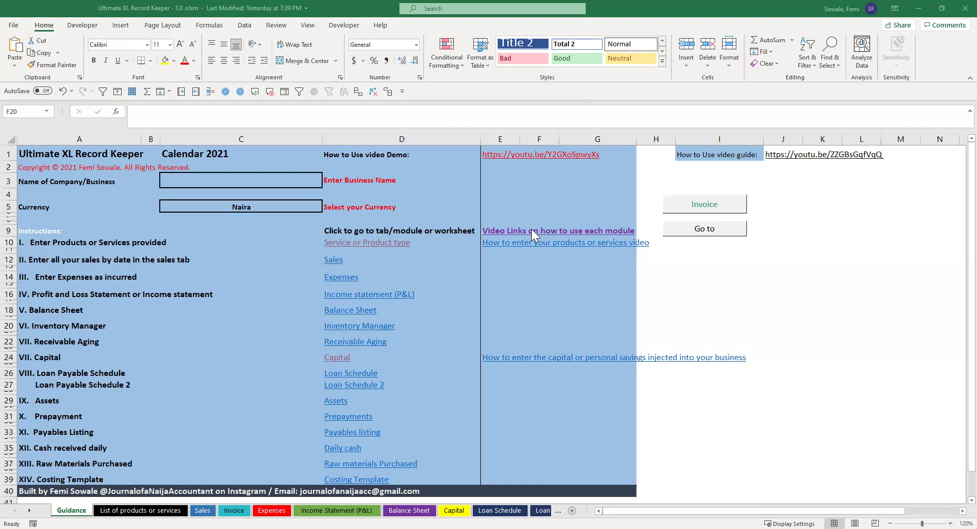
Step: On the Sales sheet, enter the first sale as July 2, bags, quantity 1
click(515, 261)
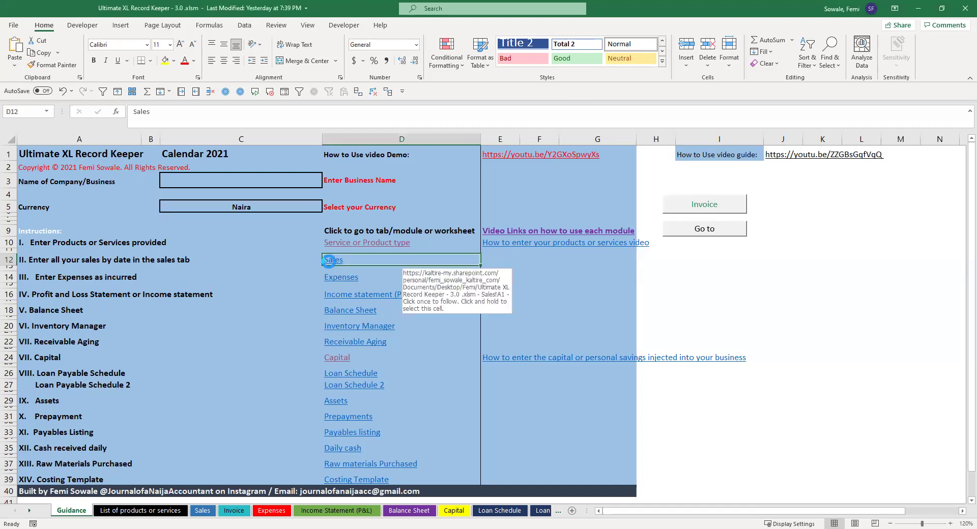
click(331, 266)
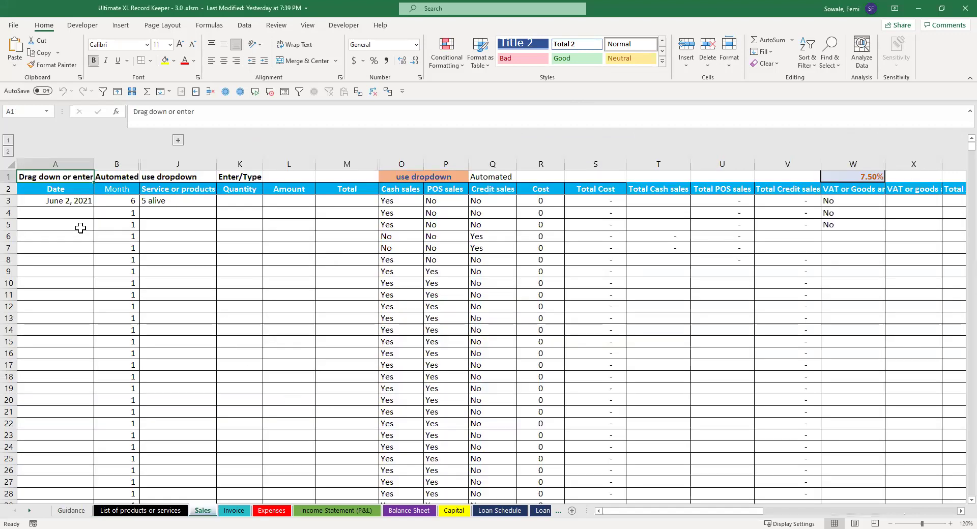
click(58, 203)
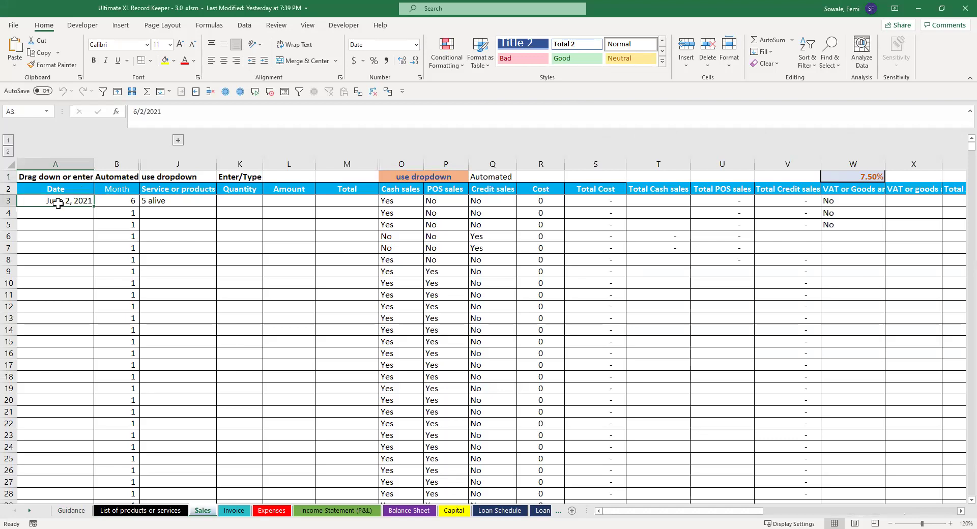
key(Delete)
text(Jul)
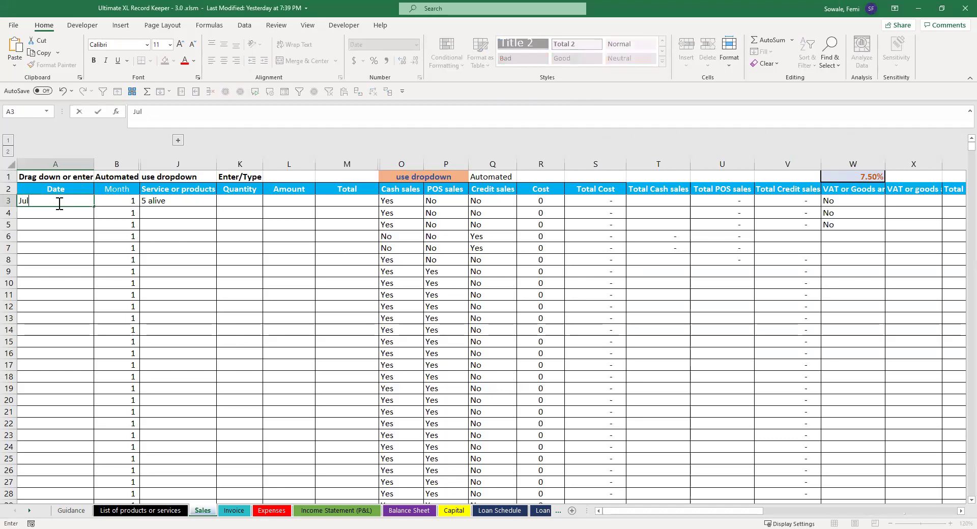
text(y 2)
key(Tab)
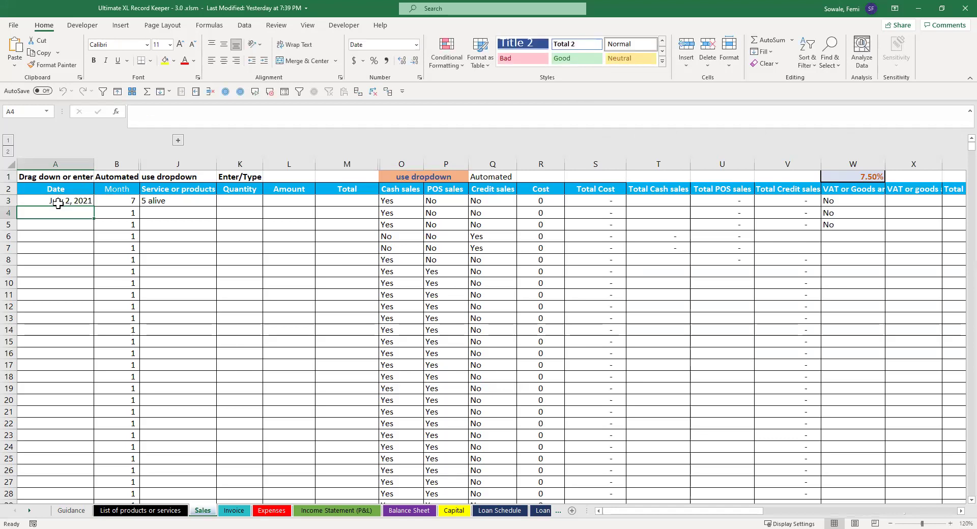
key(alt+Down)
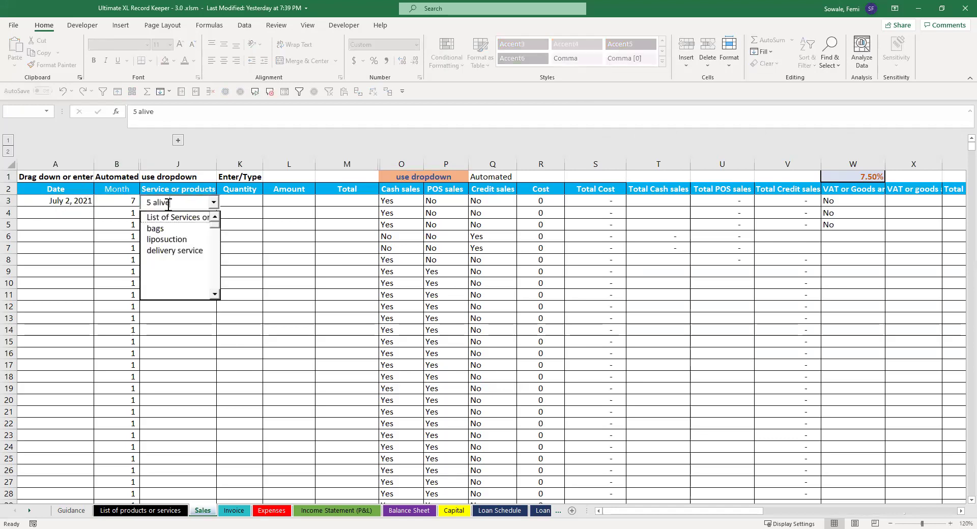
click(173, 232)
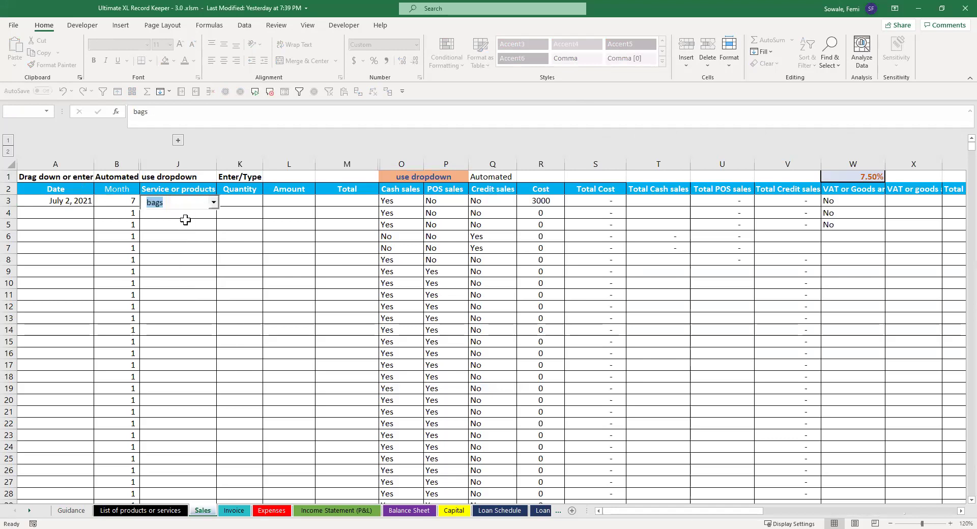
click(240, 200)
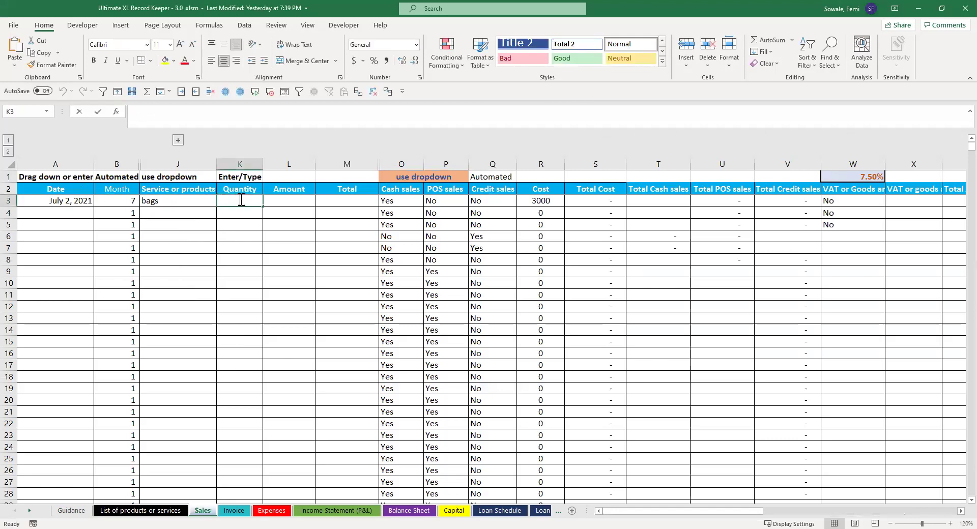
text(1)
key(Return)
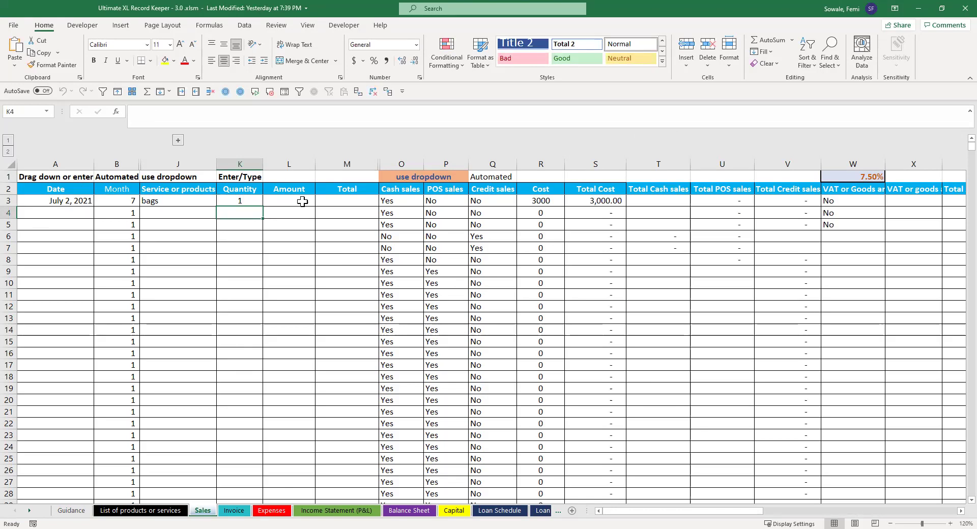
Step: Fill the price lookup formula into L3 so the bags amount shows 5,000.00
click(301, 202)
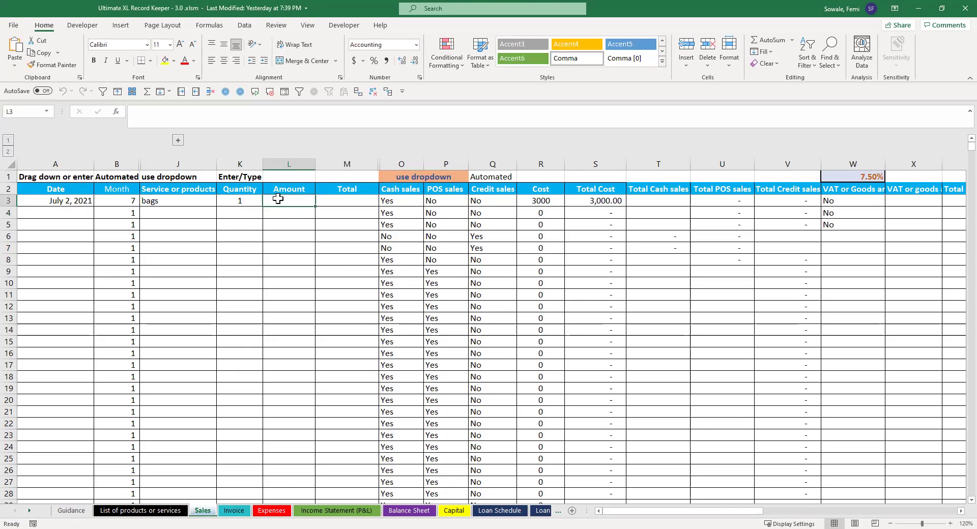
click(245, 201)
click(299, 201)
click(350, 201)
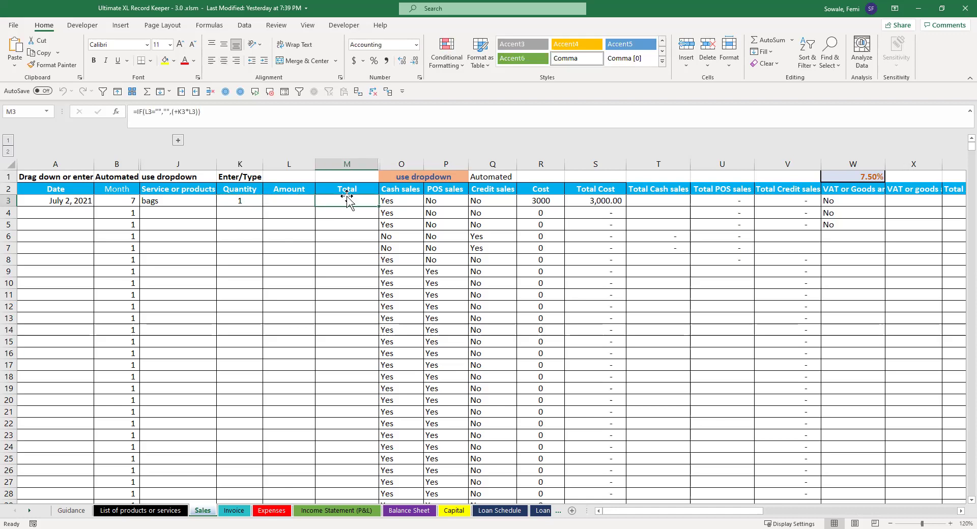
click(288, 216)
drag(288, 216, 290, 201)
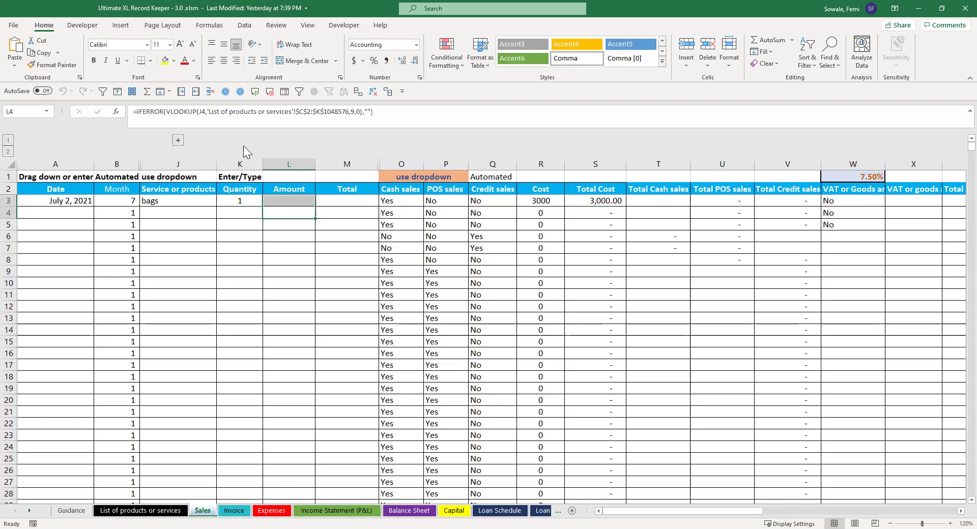
click(116, 94)
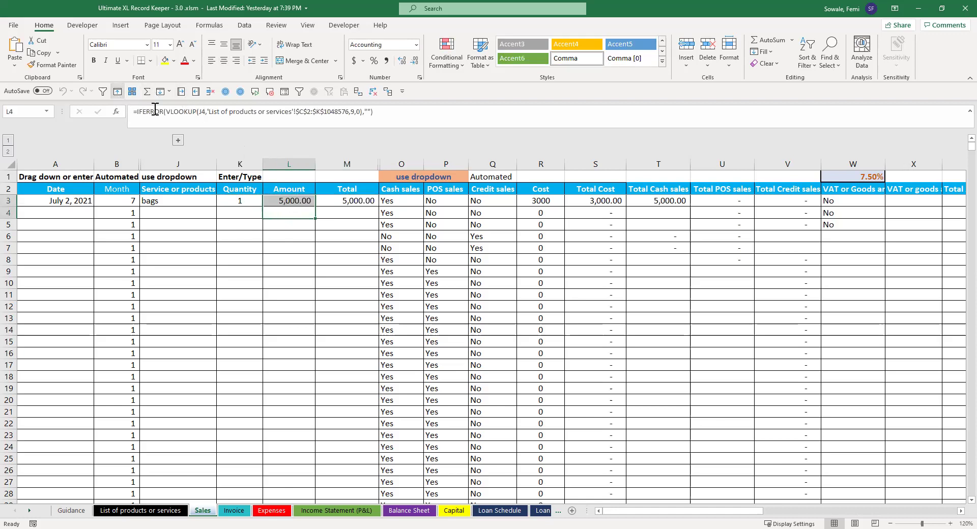
click(298, 237)
click(280, 198)
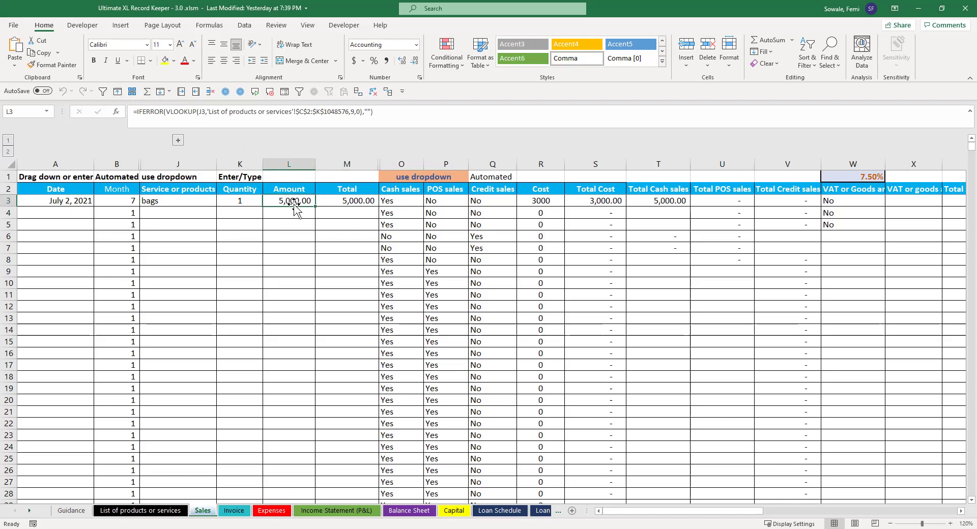
click(257, 204)
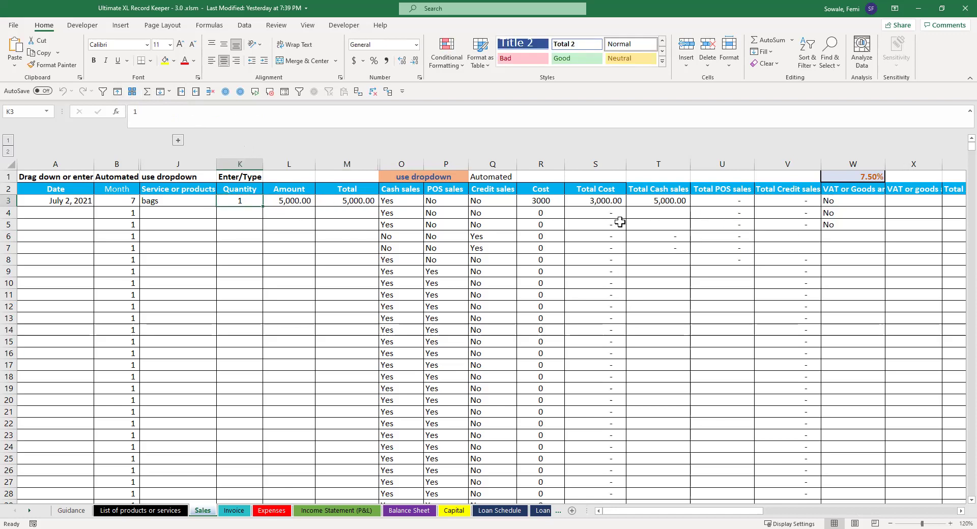
Step: Set the bags sale's Cash sales (O3) to No and POS sales (P3) to Yes
double_click(406, 202)
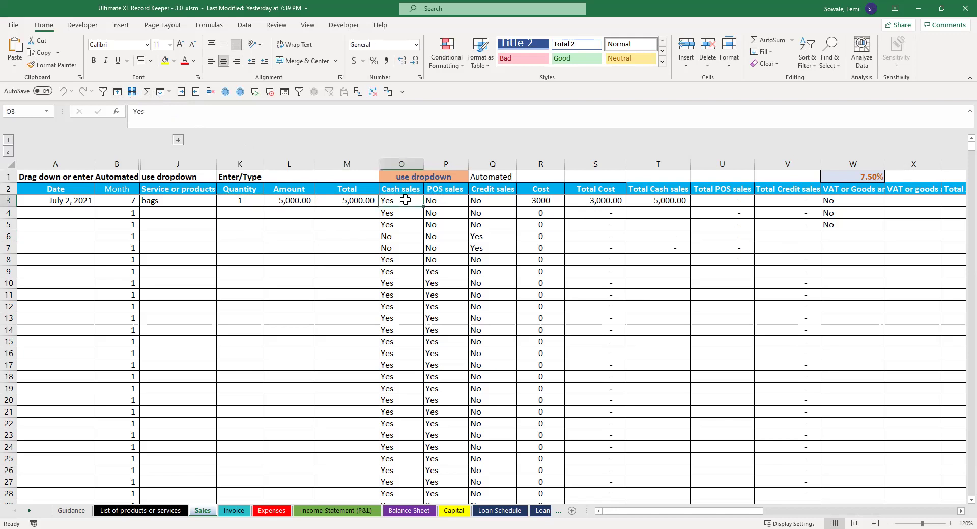
key(Escape)
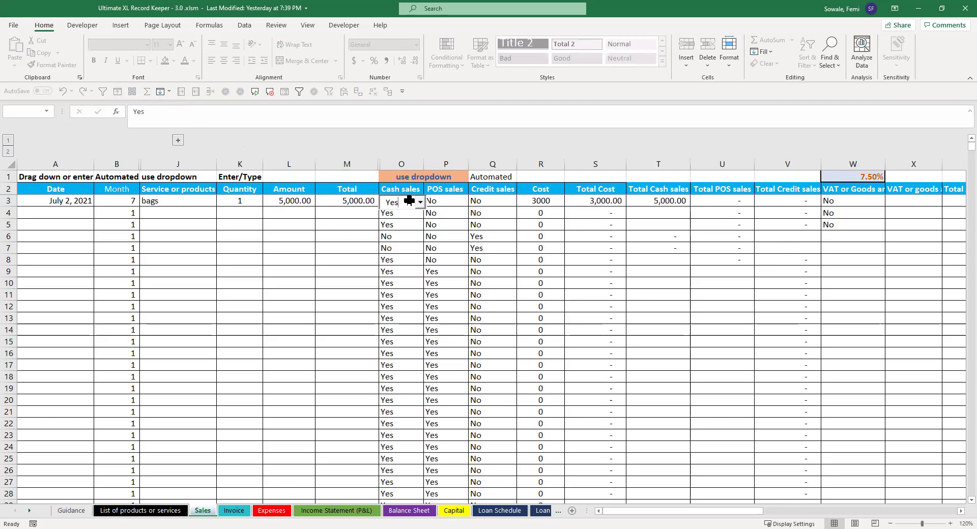
key(Escape)
double_click(417, 206)
click(421, 220)
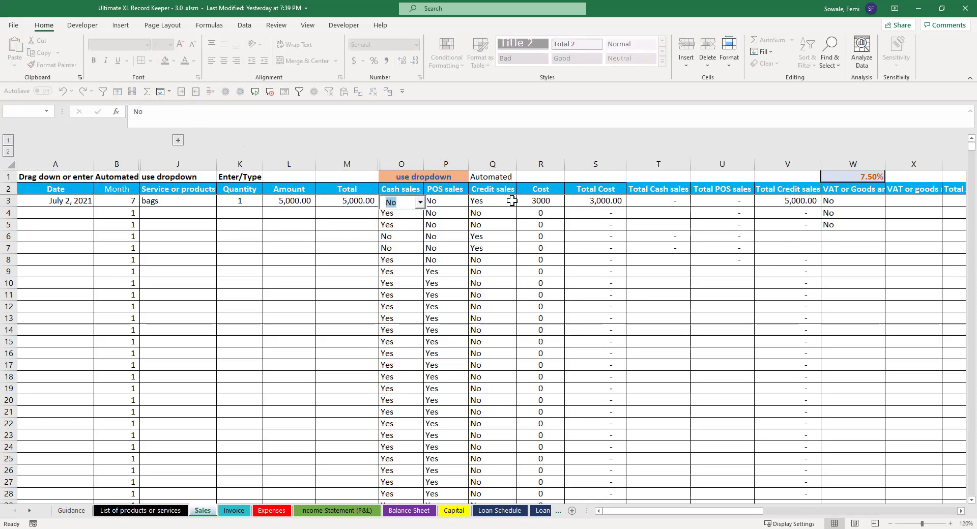
click(529, 200)
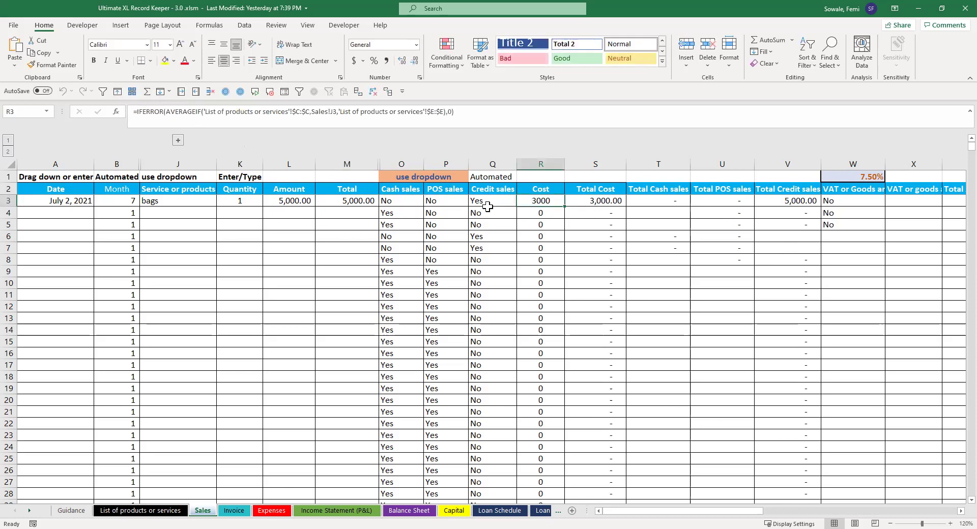
double_click(442, 202)
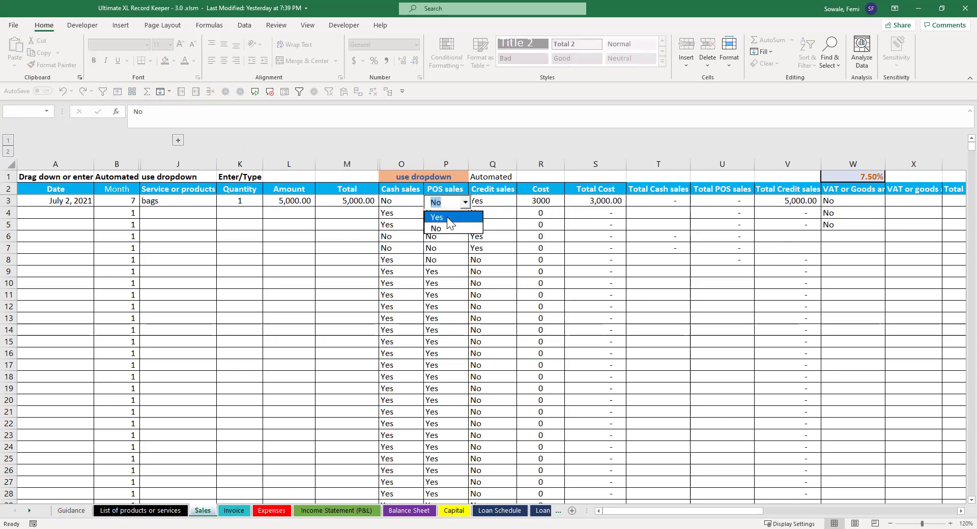
click(446, 217)
click(529, 213)
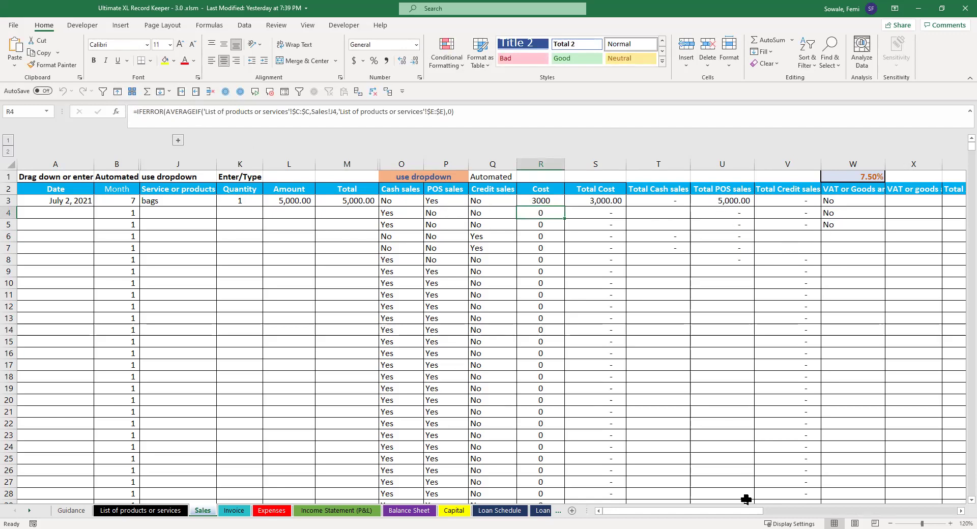
Step: Set W3 VAT to Yes for the bags sale, giving 375 VAT and 5,375.00 total charged
drag(743, 509, 809, 508)
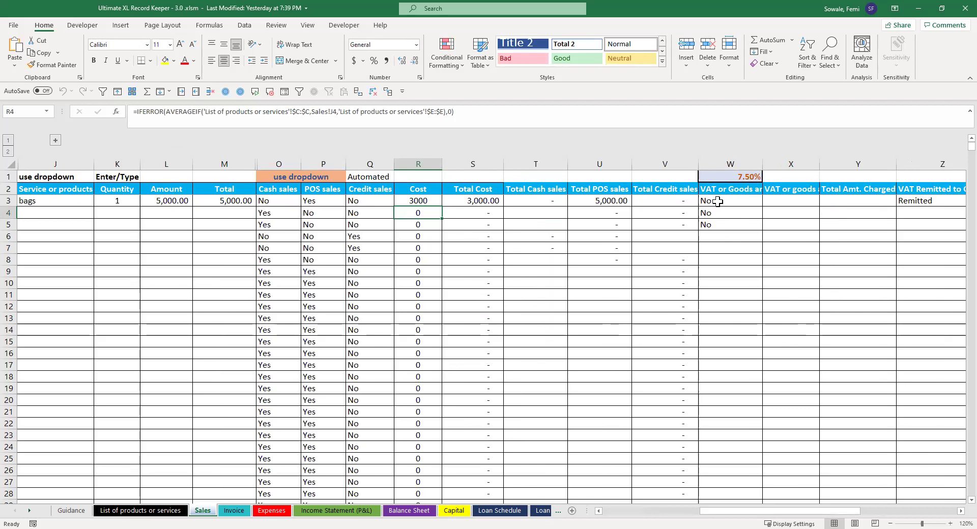
click(718, 202)
key(alt+Down)
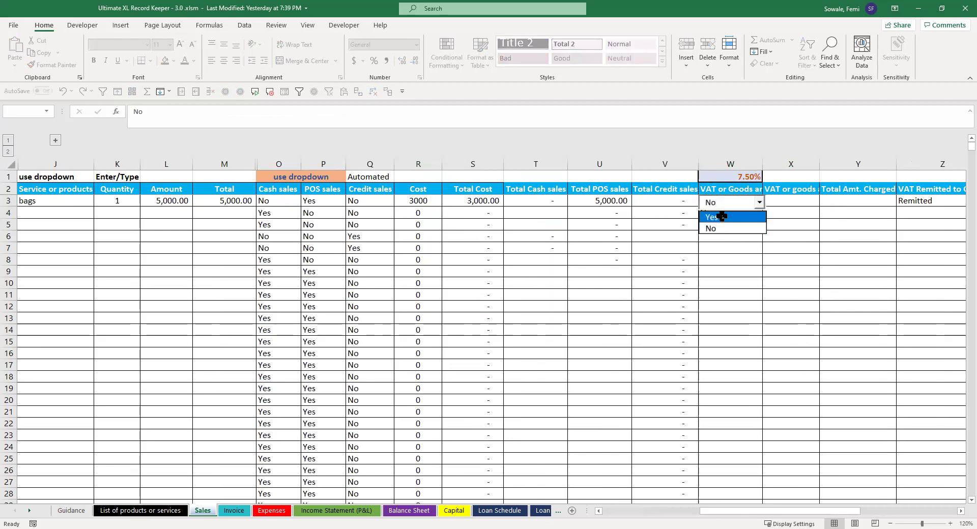
click(722, 216)
drag(821, 509, 835, 509)
click(733, 236)
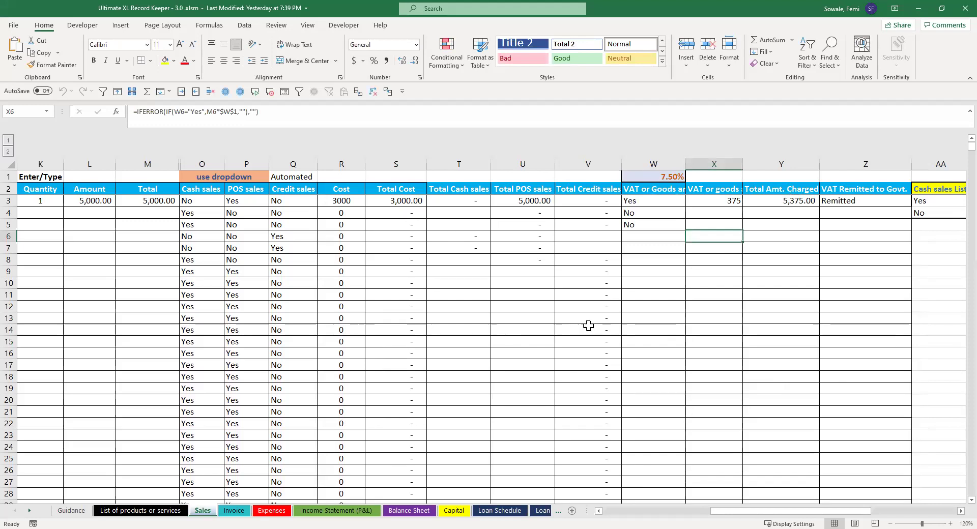
Step: Enter the second sale as July 2, liposuction, quantity 1, widening the Amount column
drag(741, 509, 634, 509)
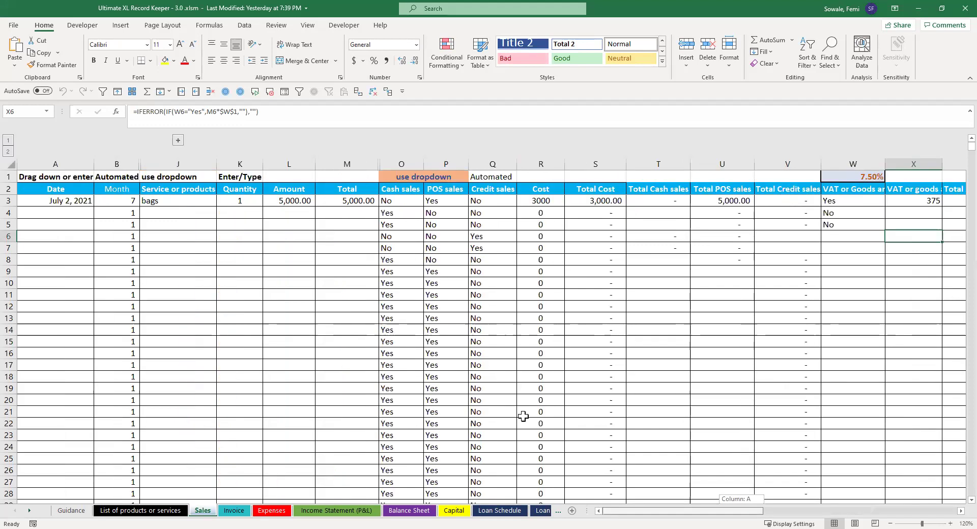
click(54, 213)
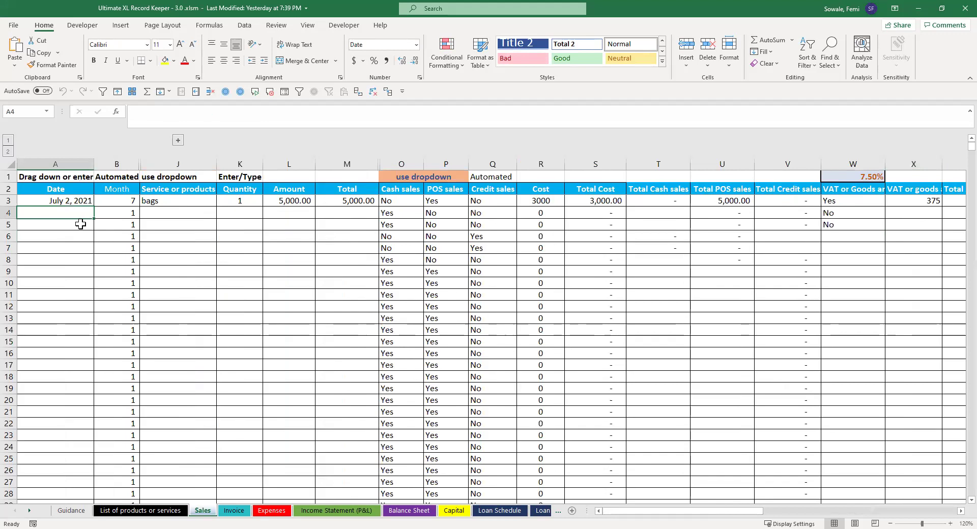
text(july)
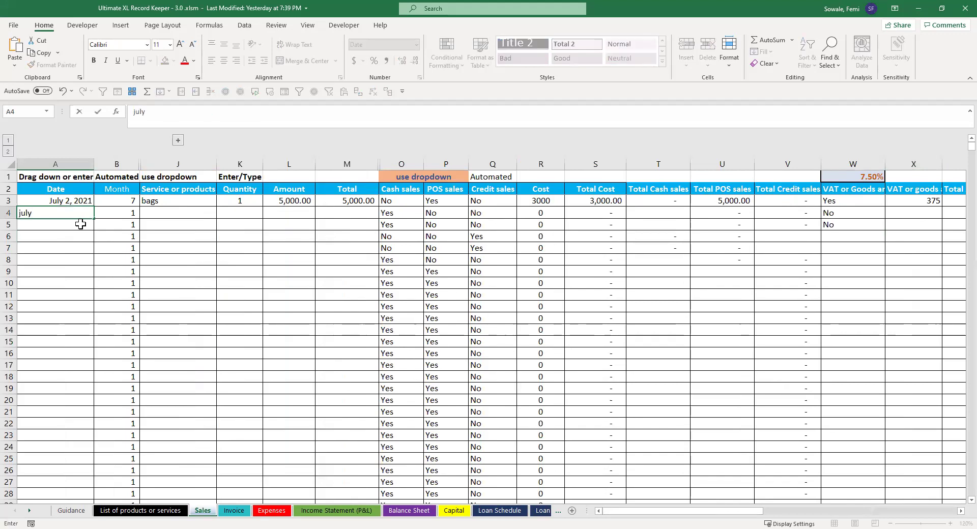
text( 2)
key(Return)
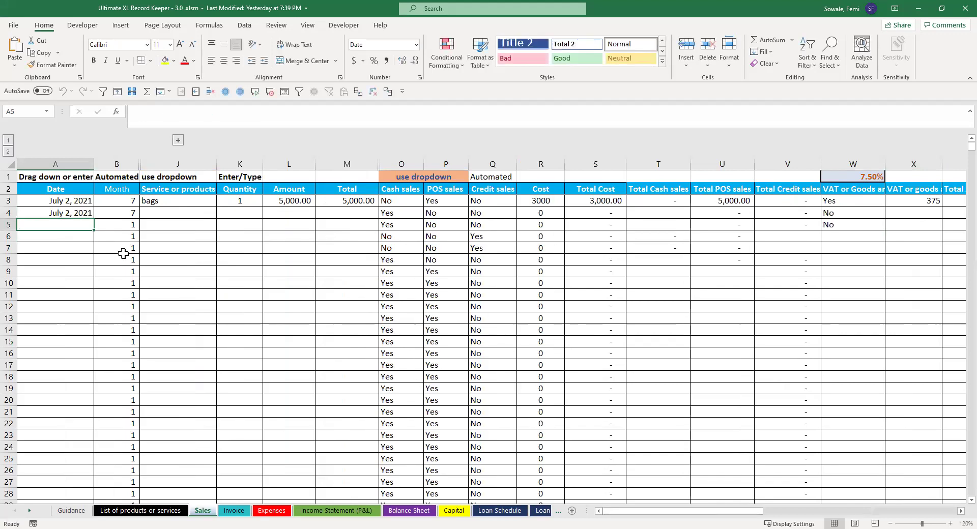
click(187, 209)
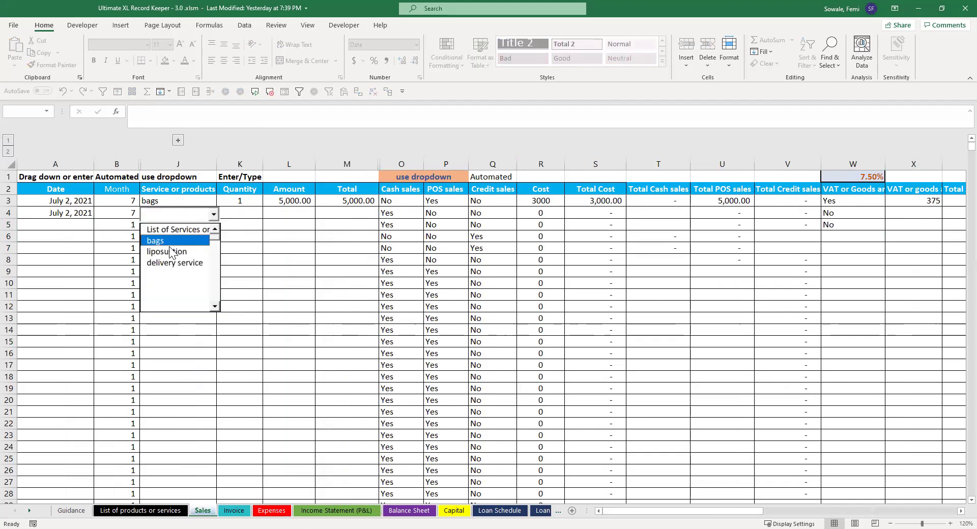
click(180, 244)
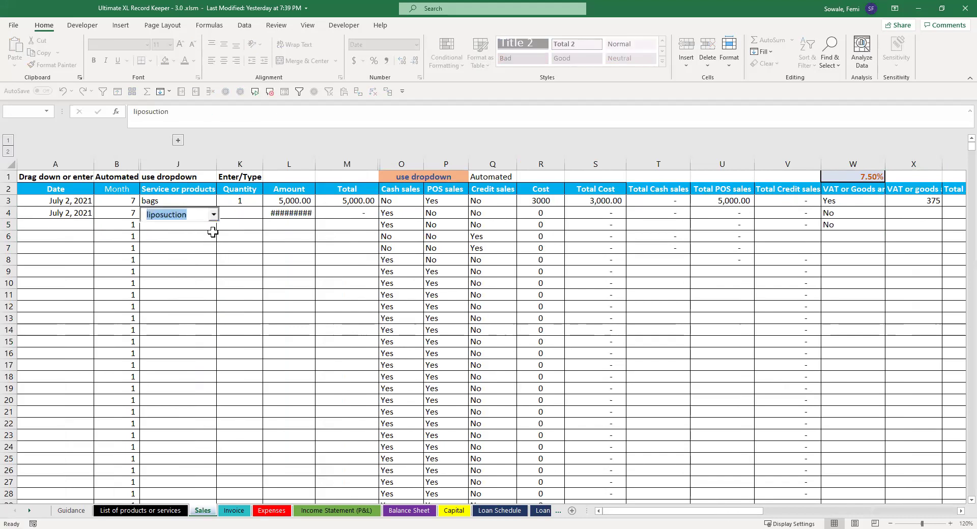
double_click(316, 164)
click(234, 214)
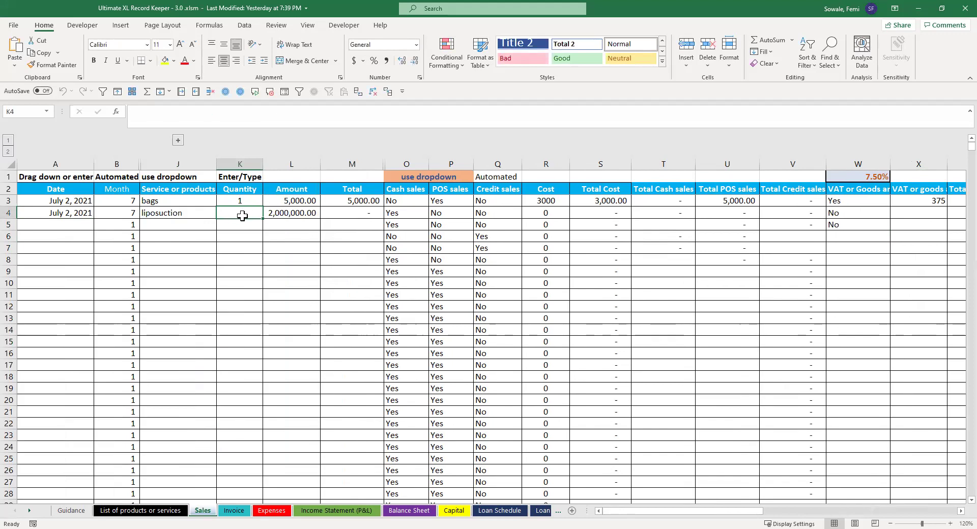
text(1)
key(Tab)
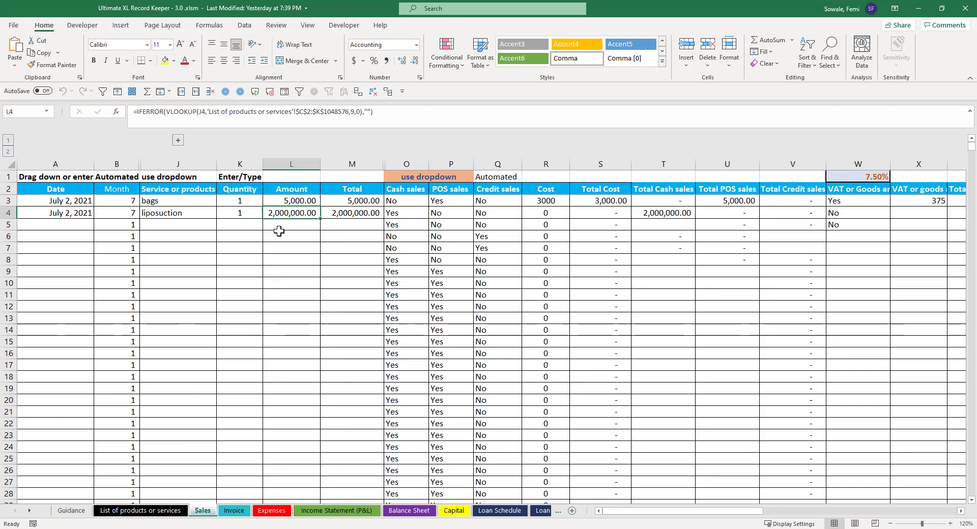
Step: Enter 1500000 as the liposuction amount and keep its Cash sales answer as Yes
text(1500)
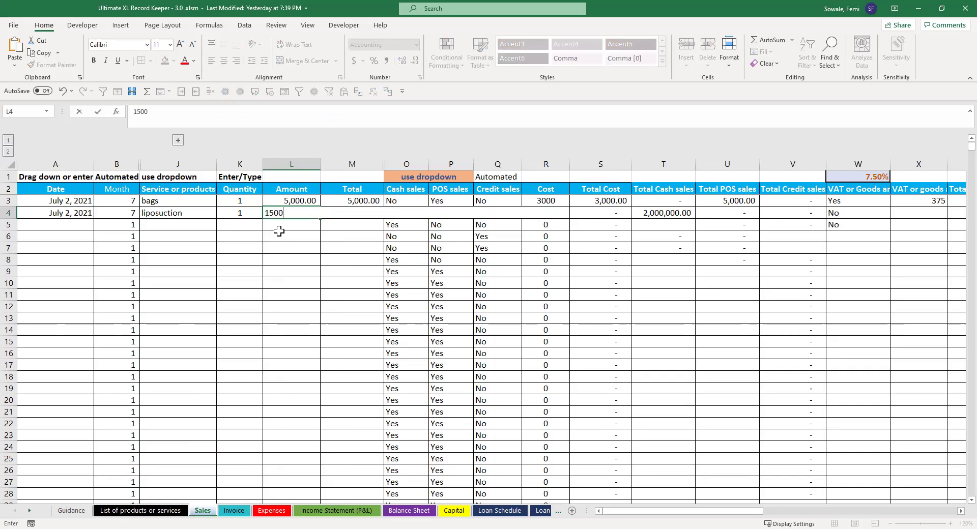
text(000)
key(Return)
key(Up)
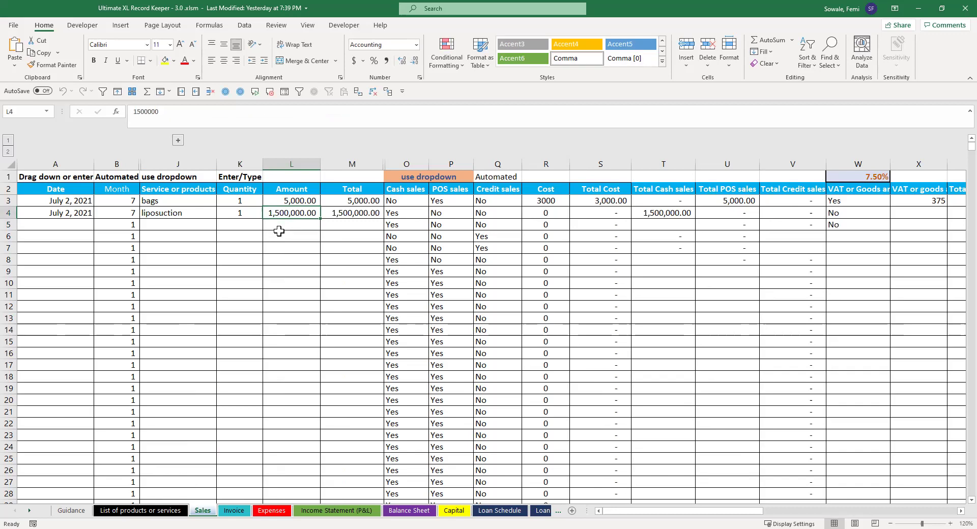
key(Right)
key(Right)
key(alt+Down)
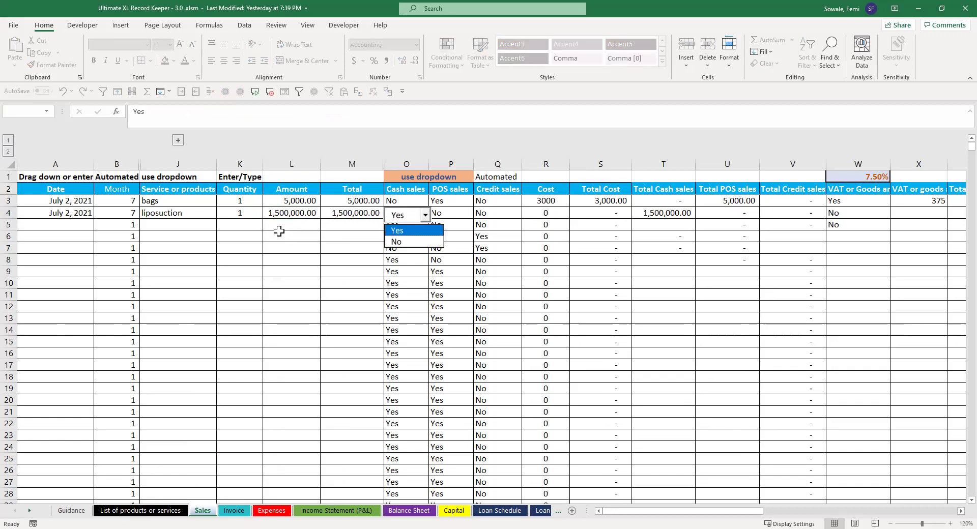
key(Return)
key(Right)
key(Right)
key(Right)
key(Right)
key(Right)
key(Right)
key(Right)
key(Right)
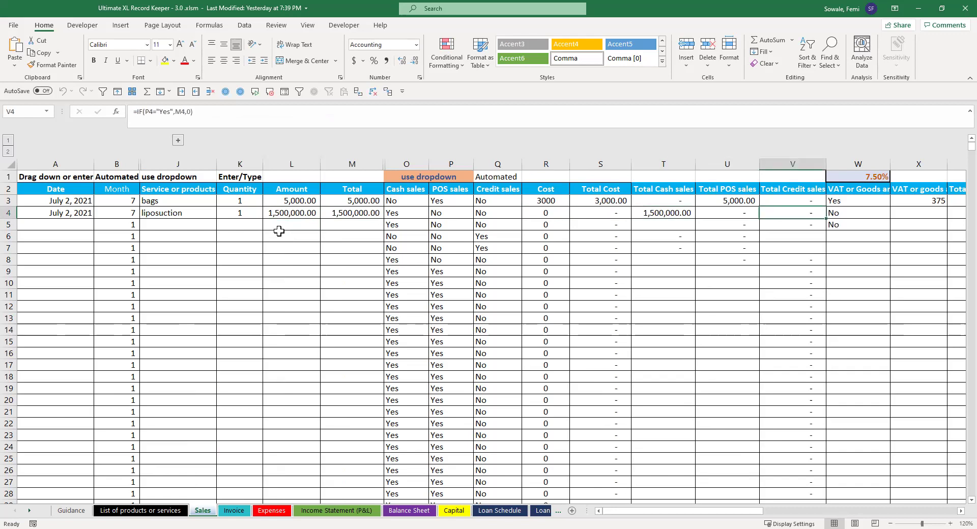
Step: Set W4 VAT to Yes for liposuction, giving 112500 VAT and 1,612,500.00 total charged
key(alt+Down)
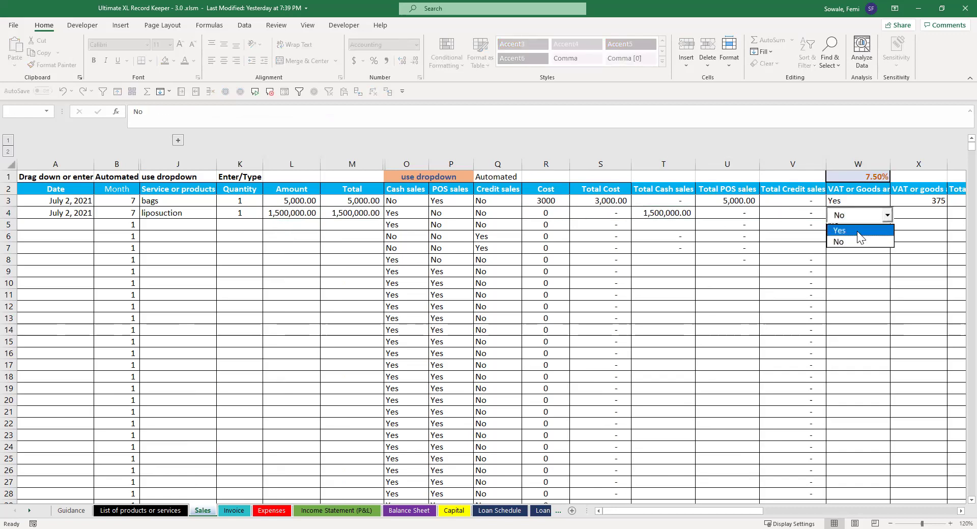
click(857, 231)
key(Right)
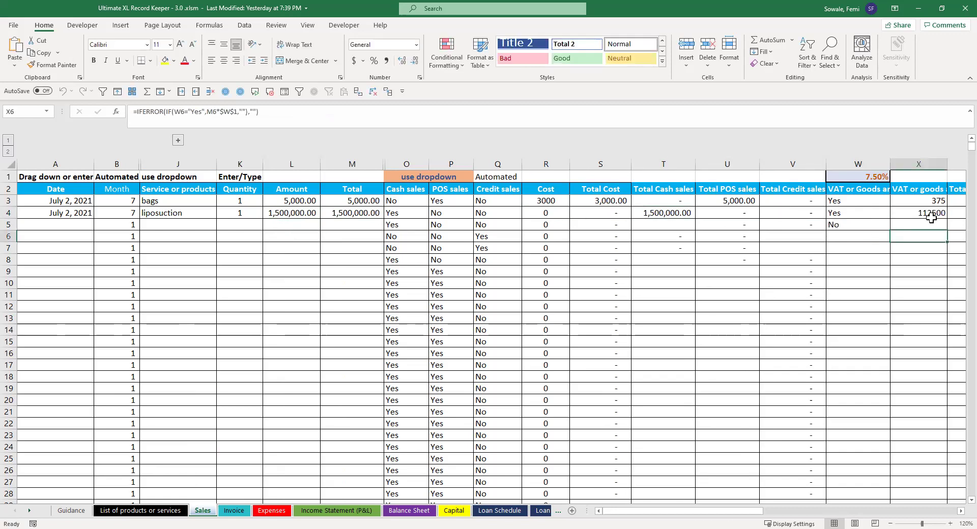
key(Right)
key(Right)
key(alt+Down)
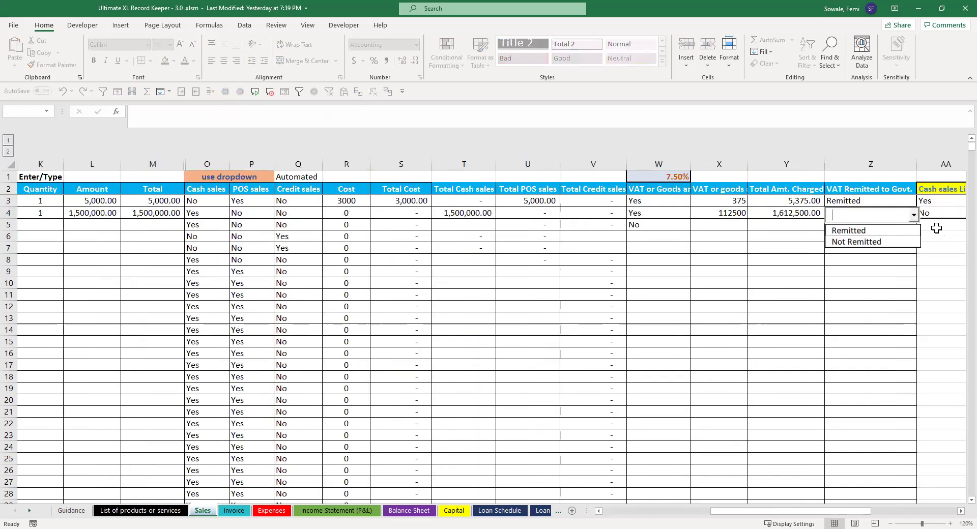
click(937, 228)
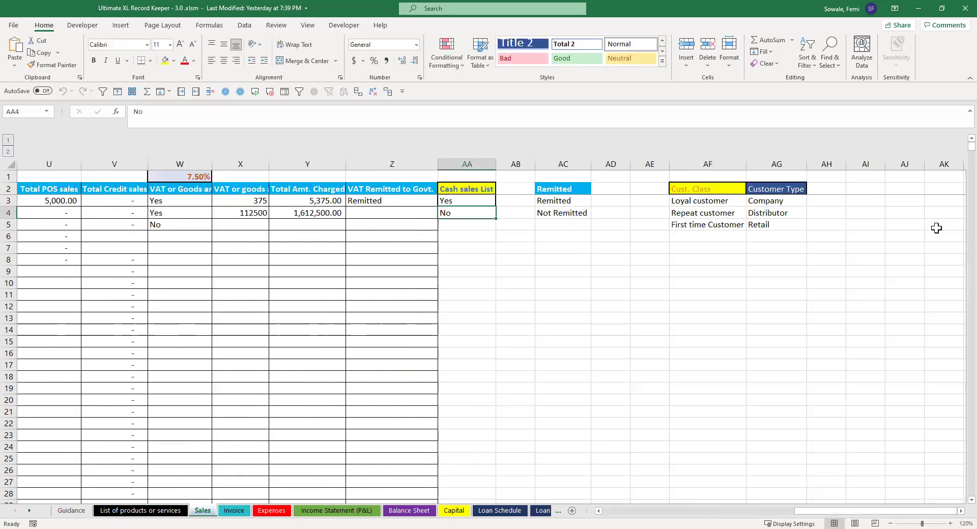
click(300, 213)
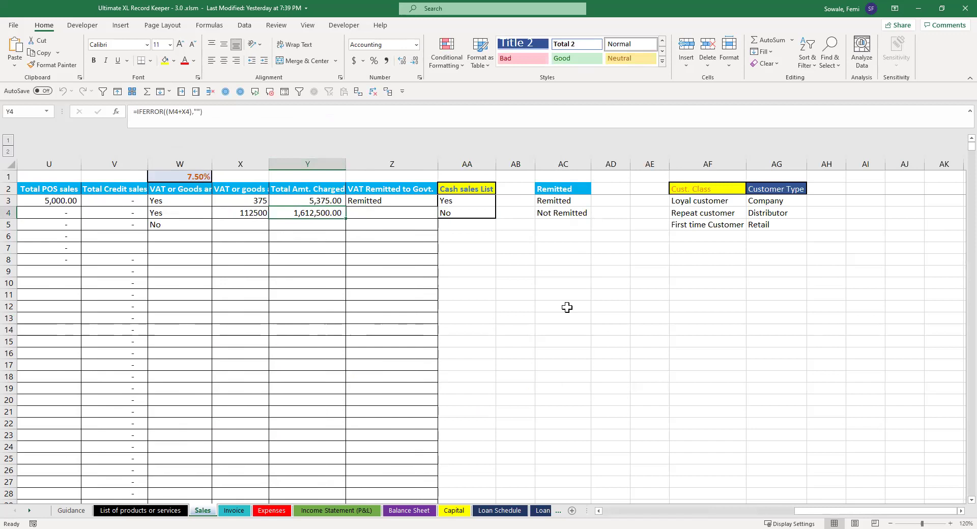
Step: Pick Not Remitted in the bags sale's Z3 remittance dropdown, then return to column A
drag(800, 509, 761, 509)
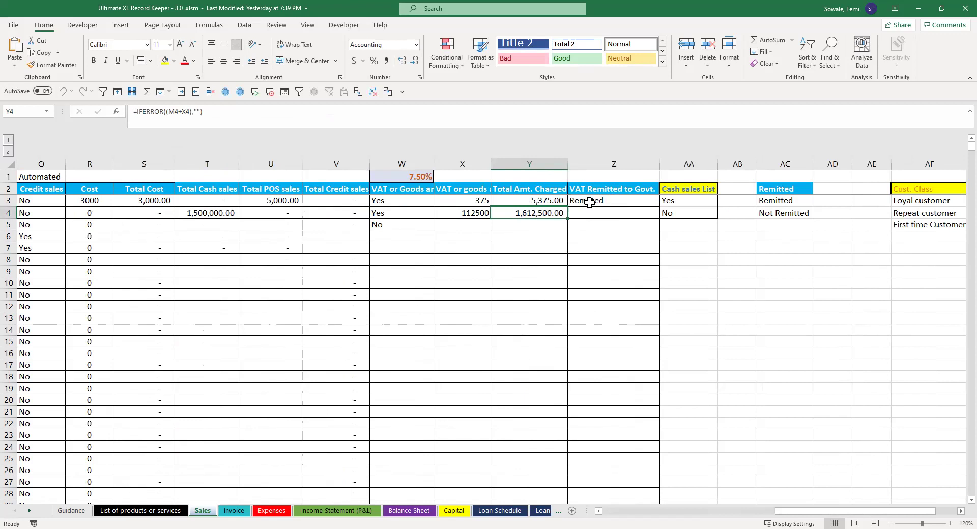
click(589, 202)
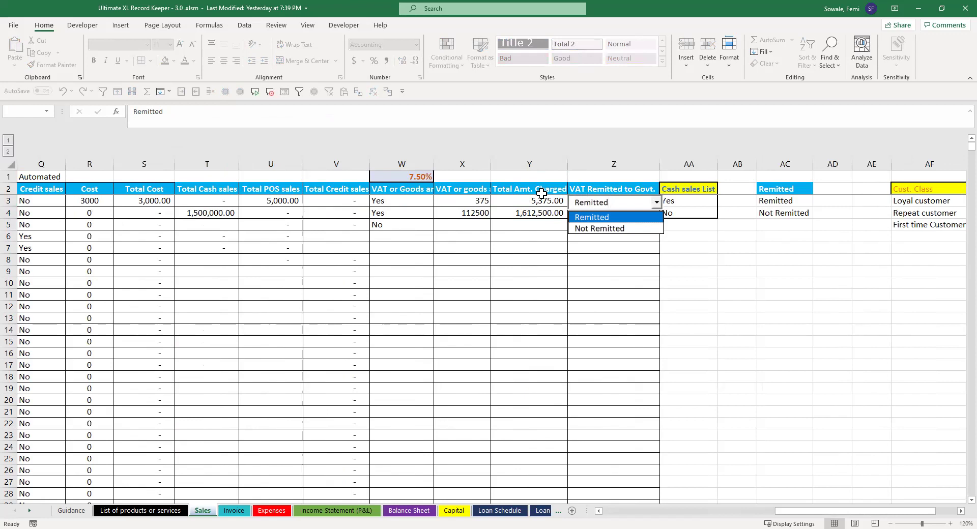
click(611, 229)
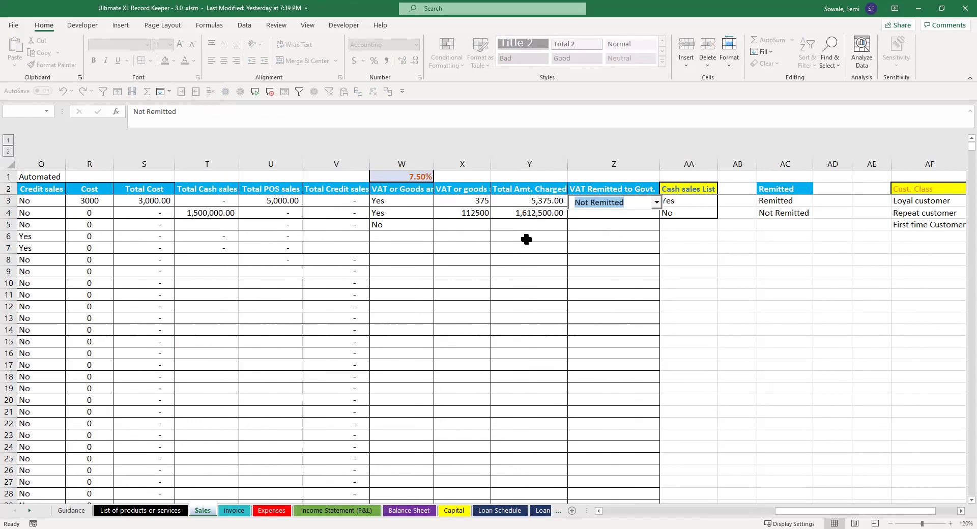
click(636, 245)
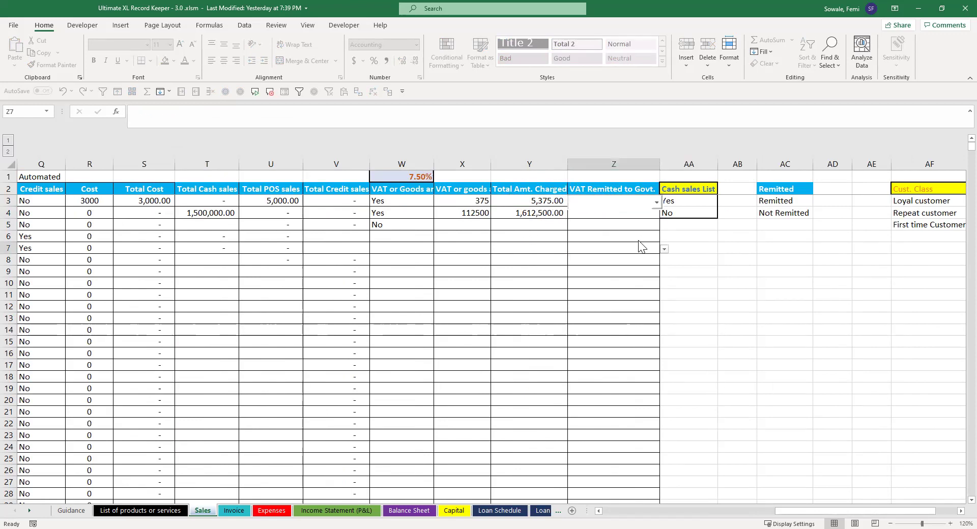
click(615, 203)
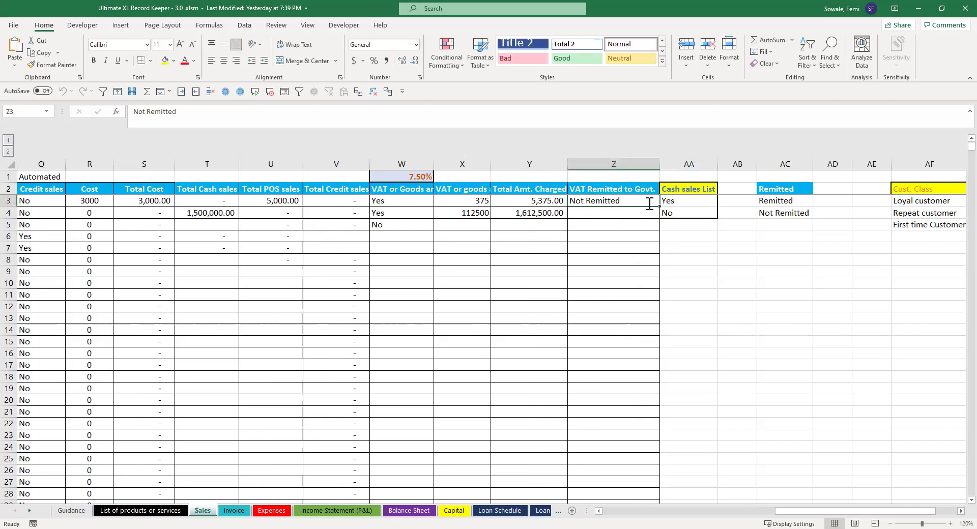
click(689, 248)
drag(802, 509, 545, 511)
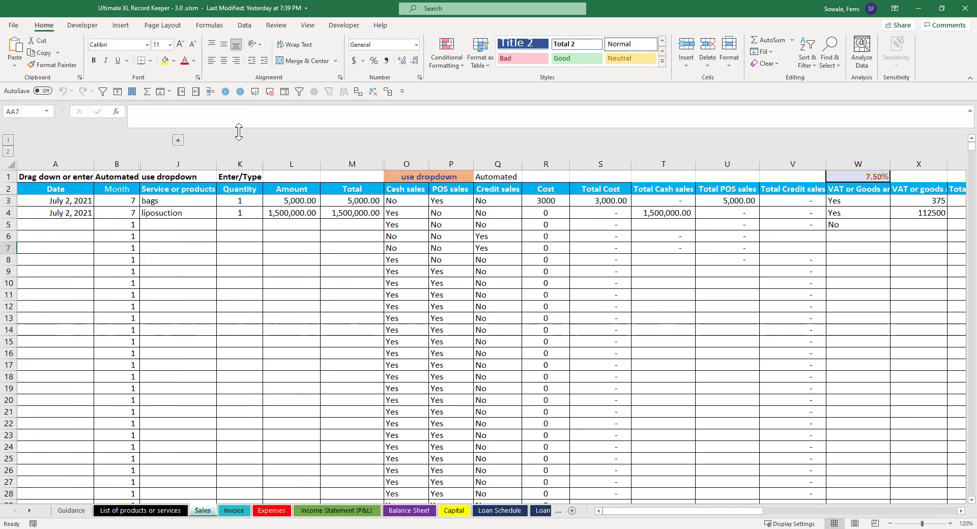
Step: Expand the CRM columns and enter the customer's name, phone number and Gmail address in C3:E3
click(179, 141)
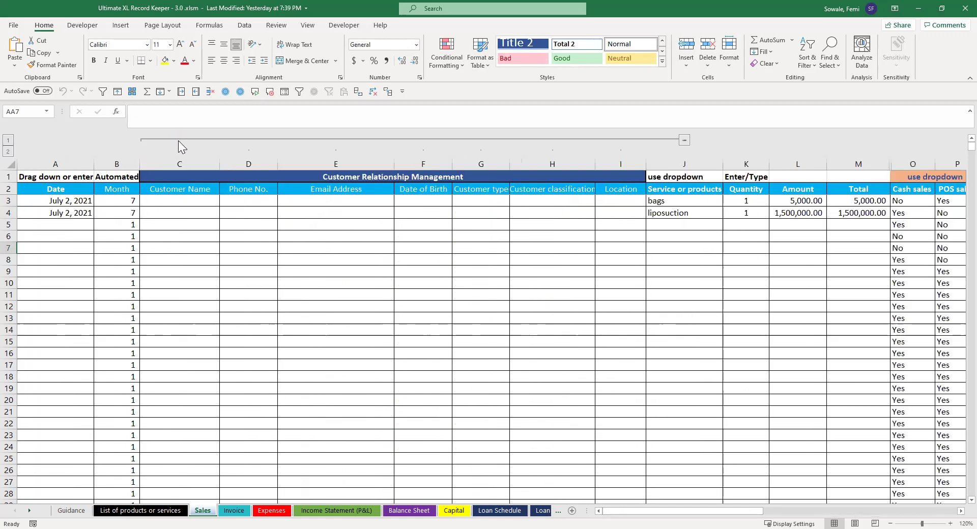
click(171, 202)
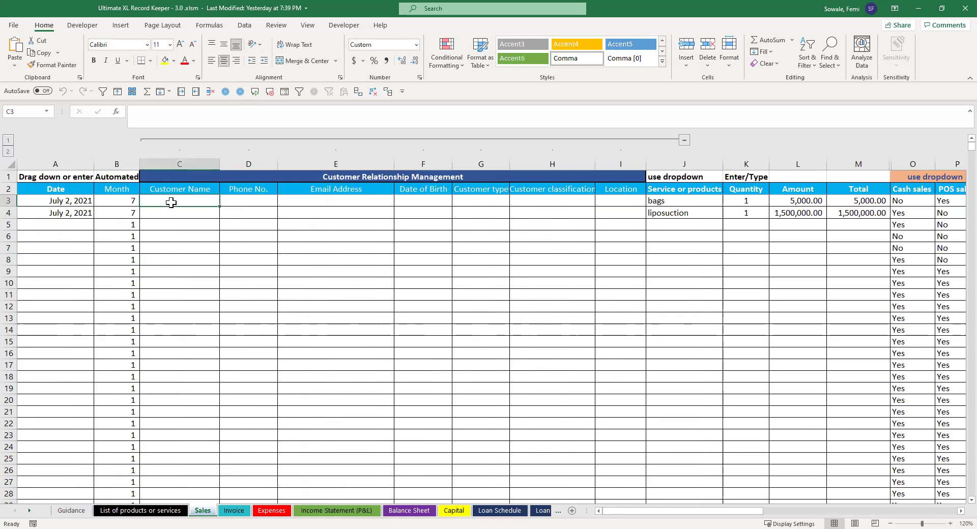
text(Femi)
key(Tab)
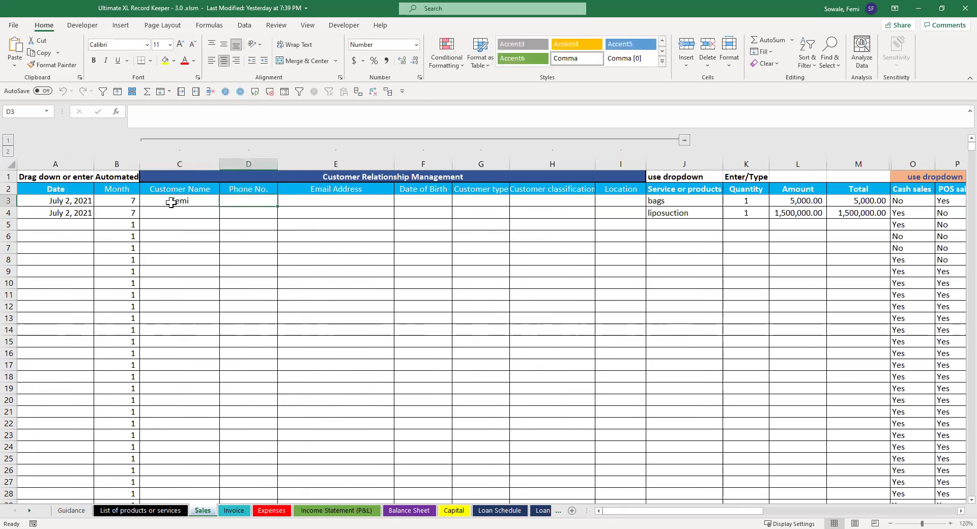
text(25224114)
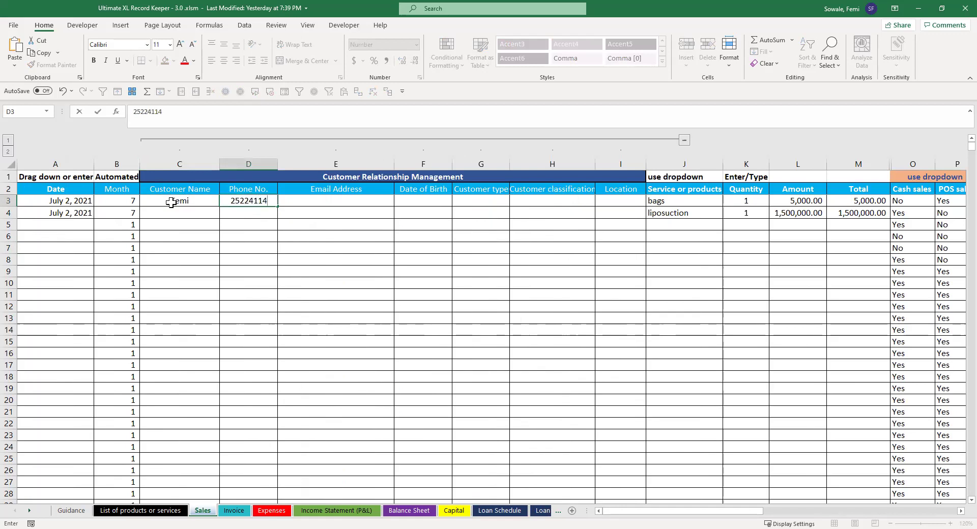
key(Tab)
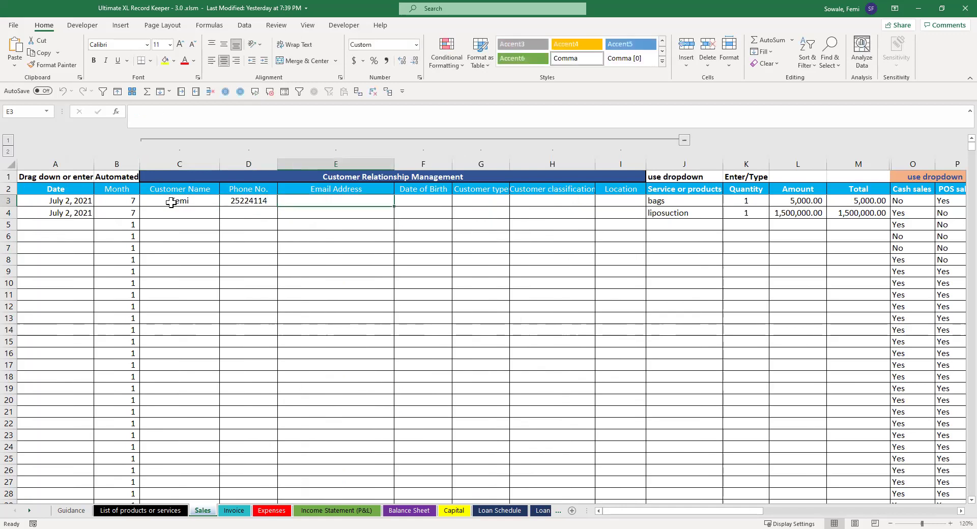
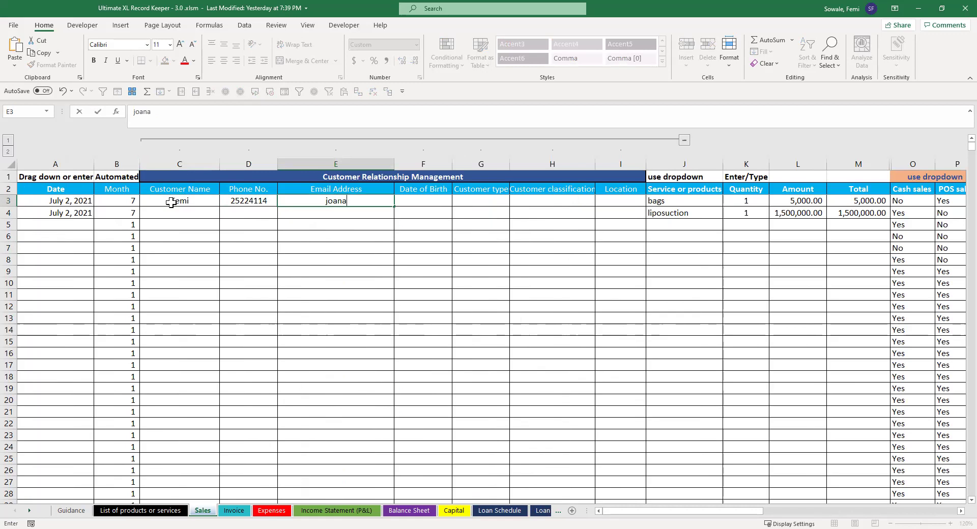
key(Tab)
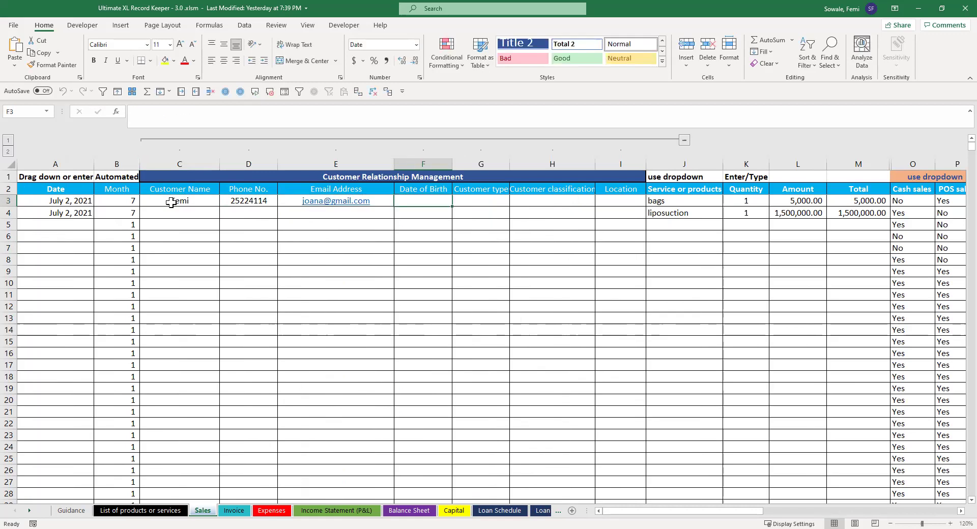
Step: Set the bags customer's type to Retail and classification to Loyal customer
key(Tab)
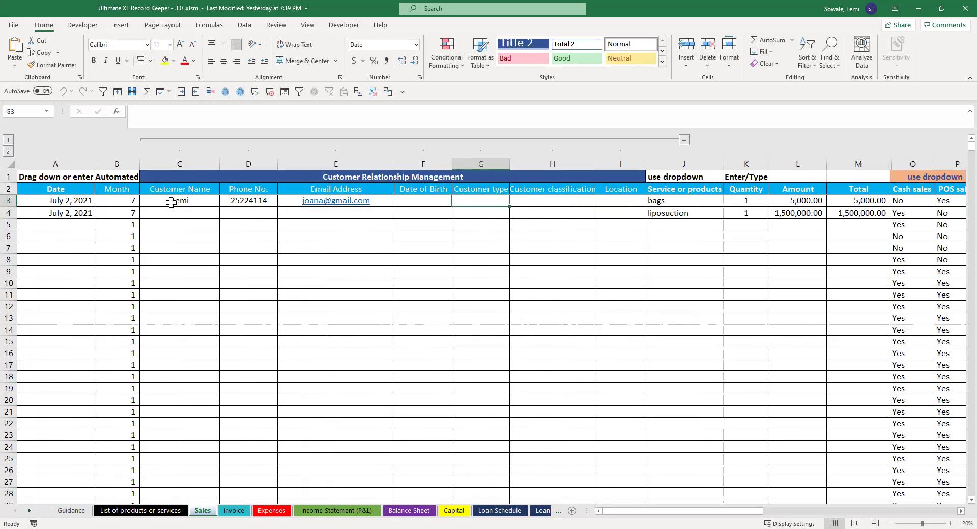
key(alt+Down)
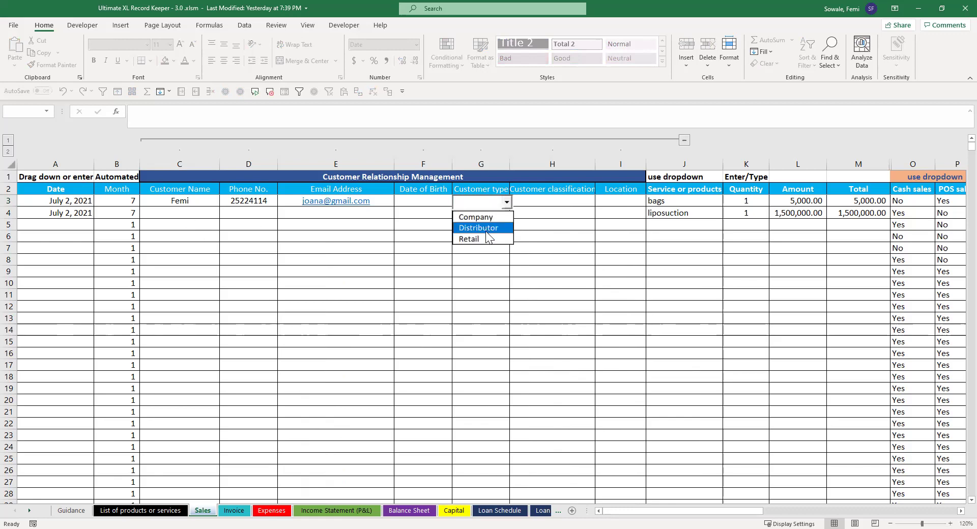
click(476, 238)
click(545, 201)
key(alt+Down)
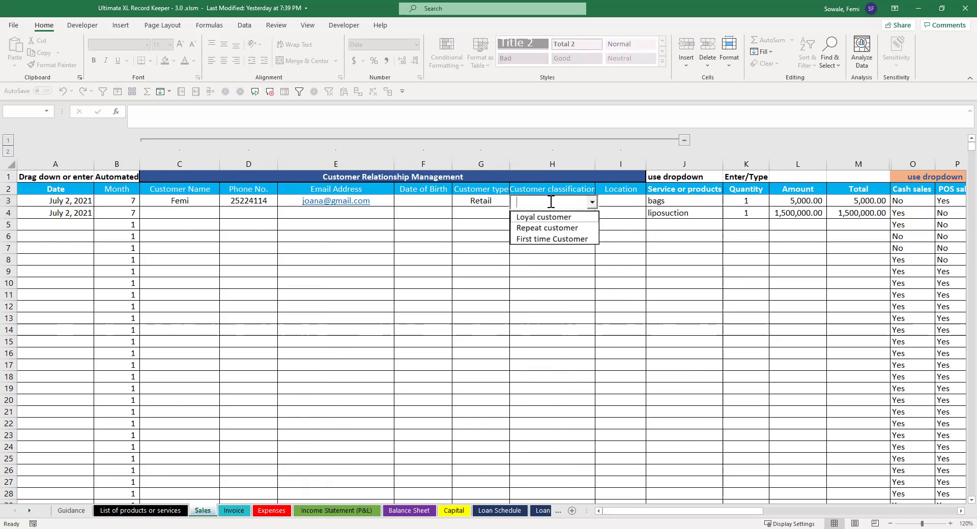
click(555, 227)
click(592, 202)
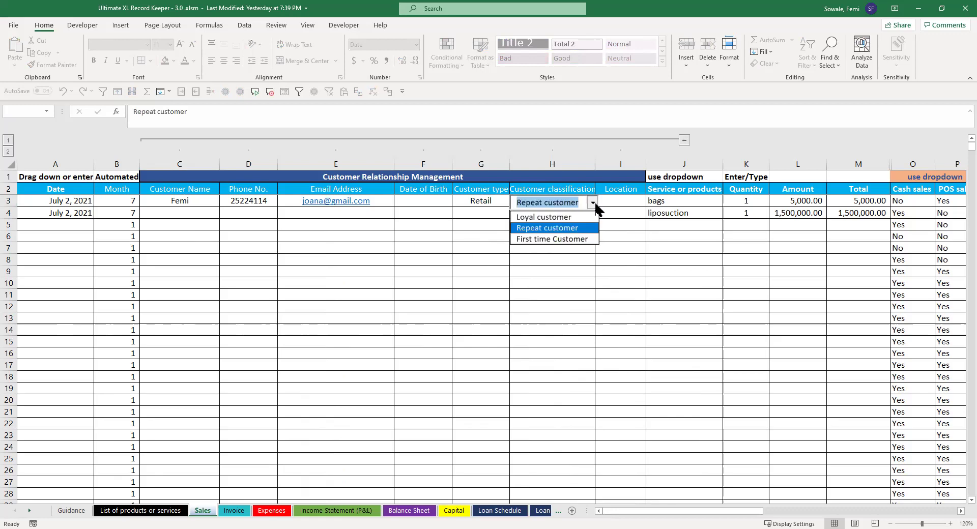
click(583, 217)
click(621, 202)
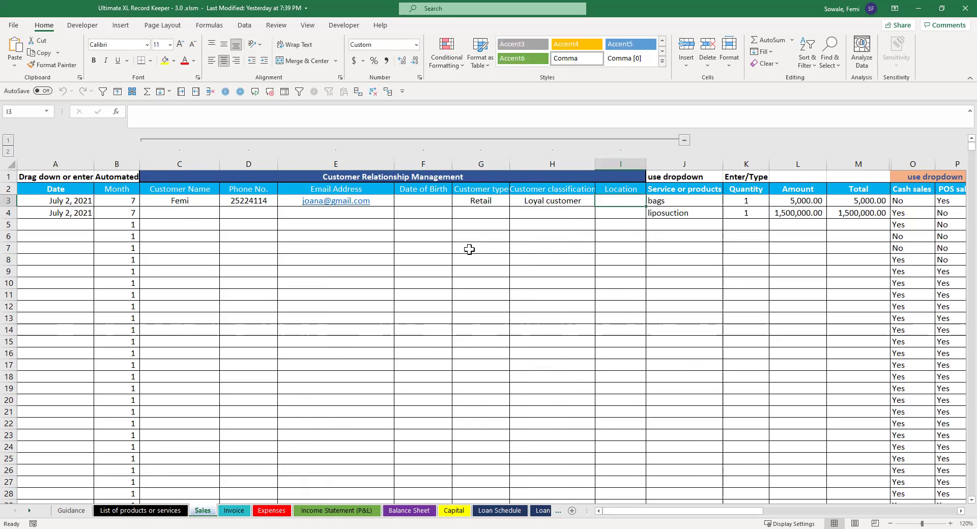
Step: Delete the bags sale's customer details and collapse the CRM columns C–I
click(171, 202)
click(569, 201)
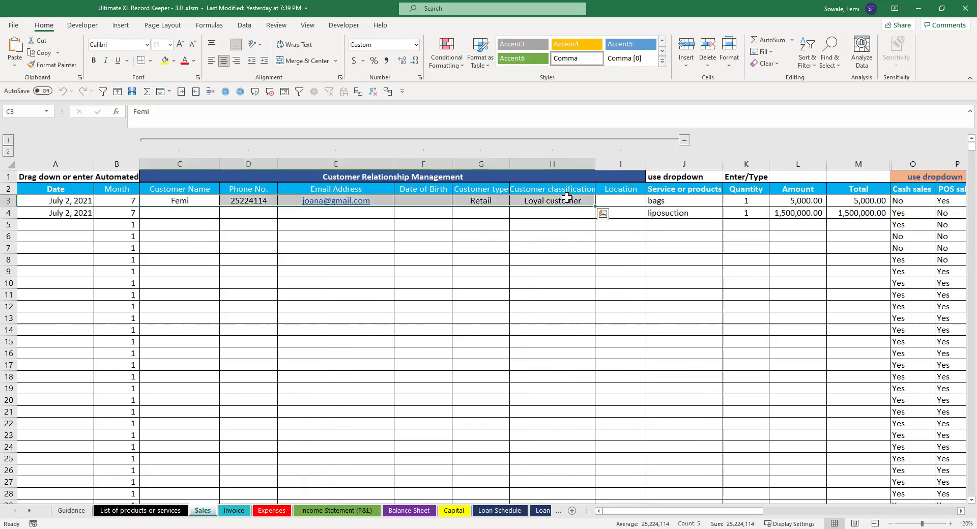
click(685, 137)
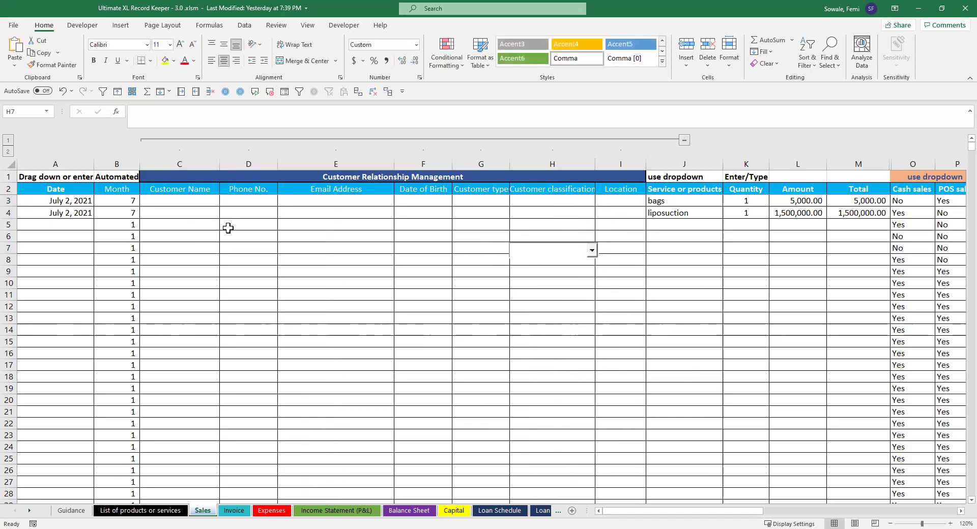
click(684, 140)
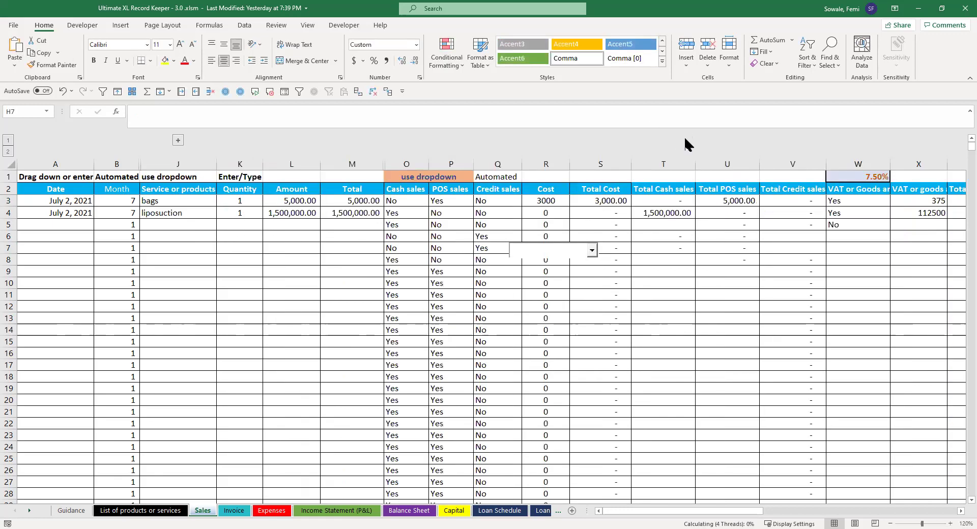
click(616, 270)
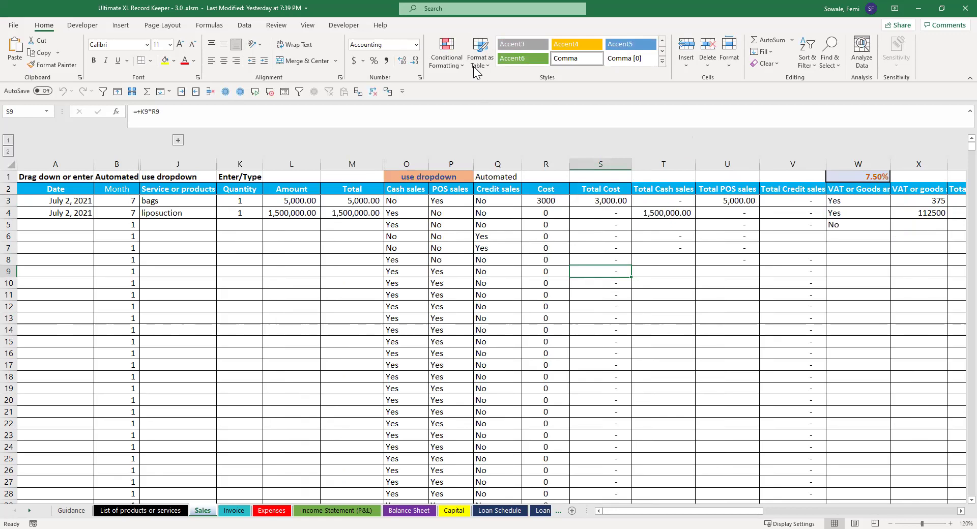